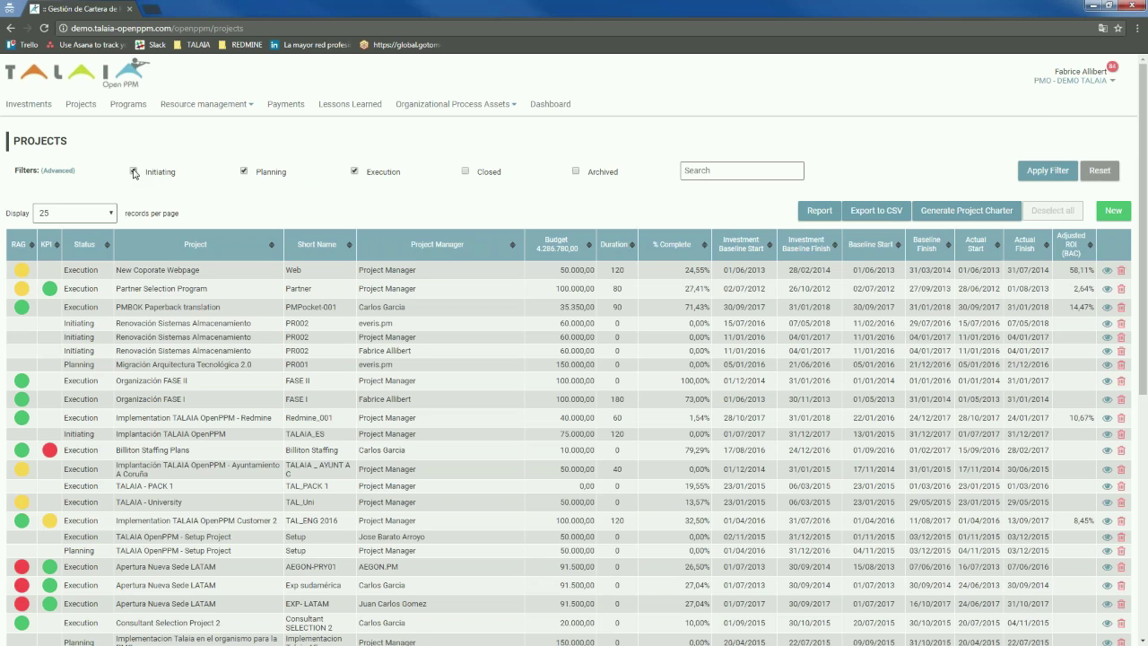
# Filter the project list to show only projects in Execution, excluding Initiating and Planning, and look through the filtered list
pyautogui.click(244, 171)
pyautogui.click(1046, 171)
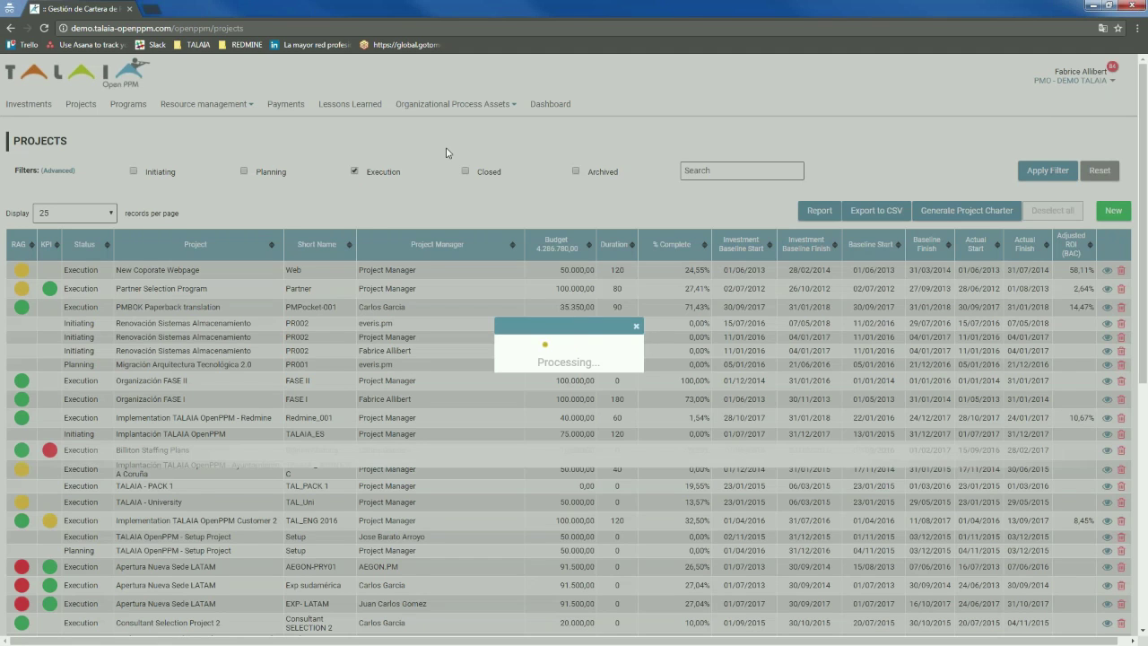
pyautogui.scroll(-4, 278, 207)
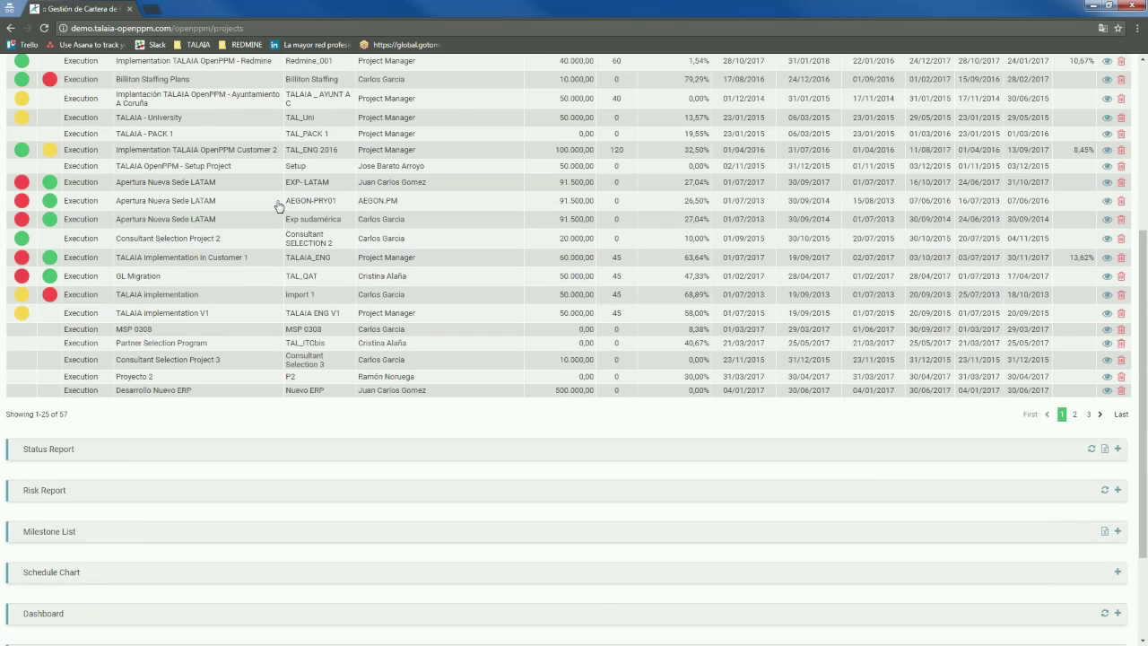
pyautogui.scroll(-2, 279, 207)
pyautogui.scroll(5, 278, 207)
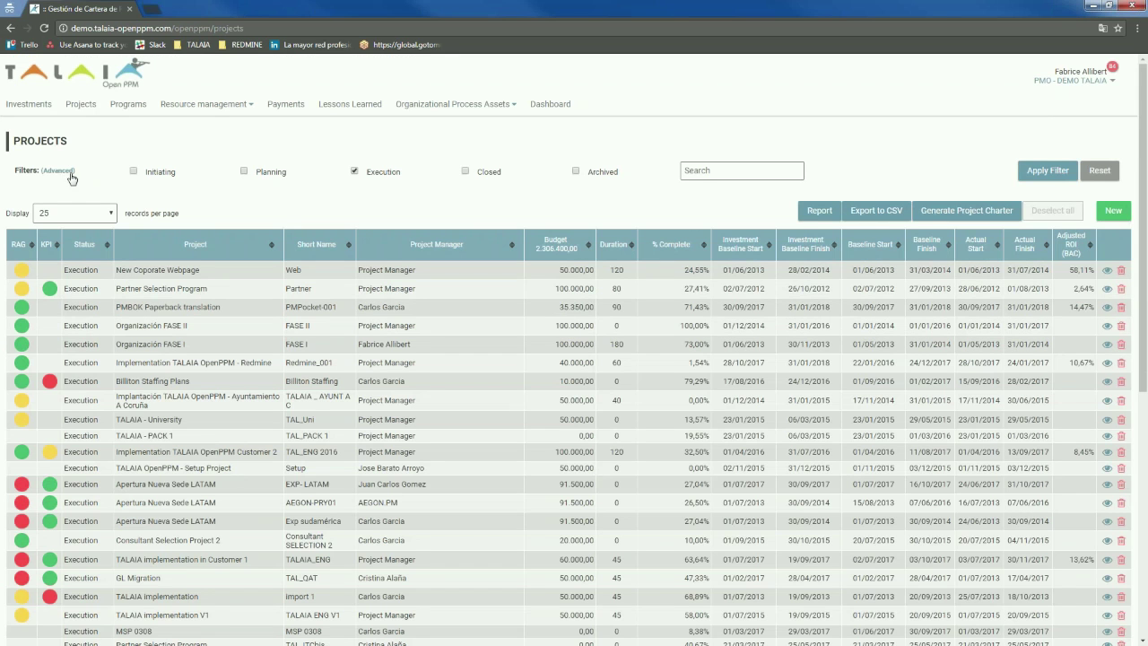
# Use the advanced filters to restrict the project list to the Business Development program, then hide the advanced filters
pyautogui.click(70, 172)
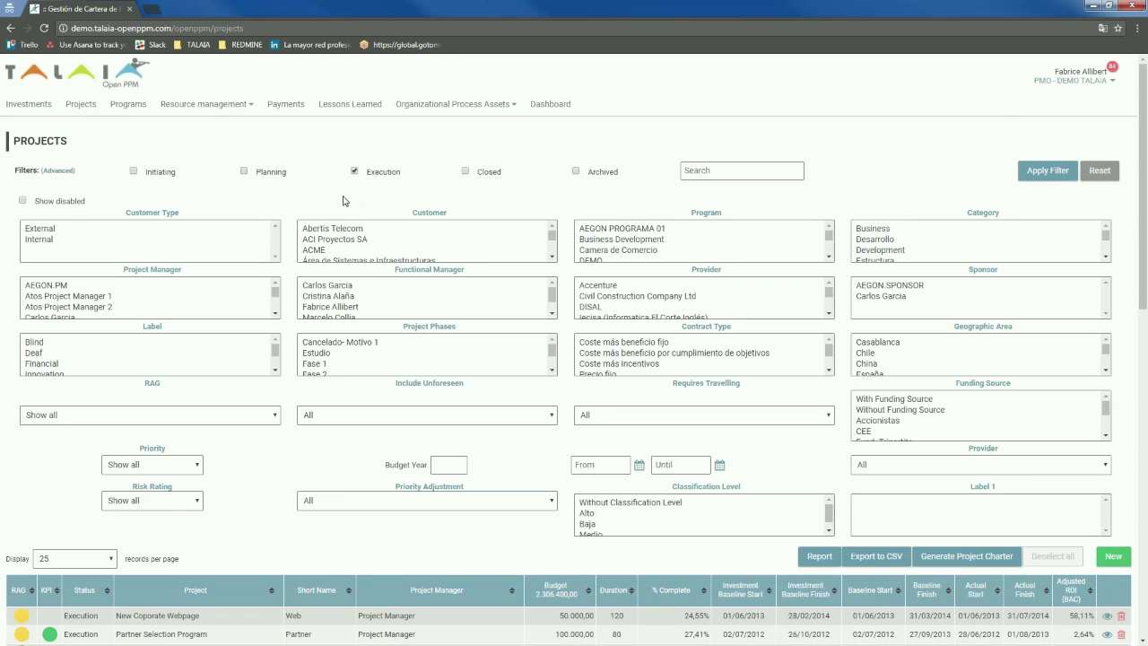
pyautogui.click(643, 240)
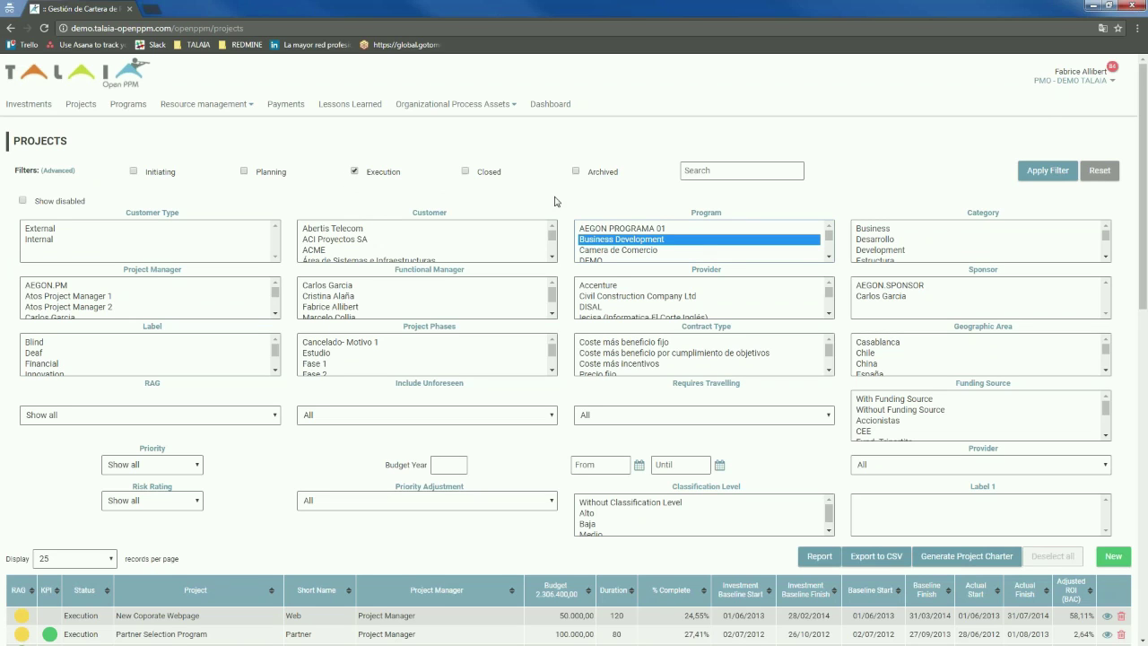
pyautogui.click(1045, 171)
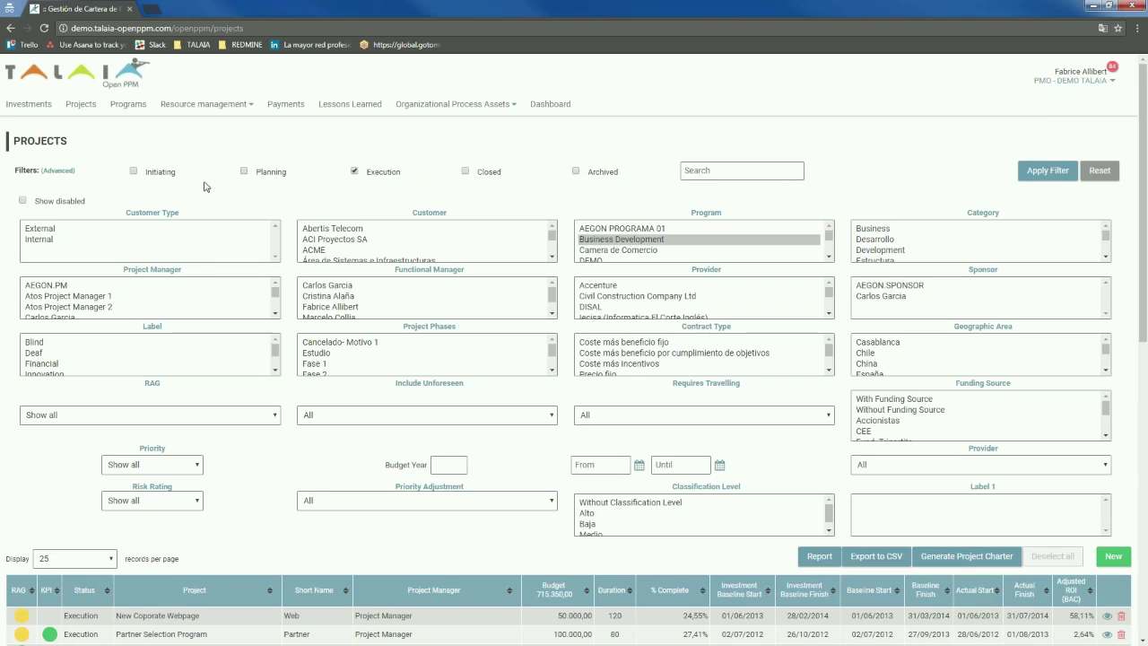
pyautogui.click(57, 171)
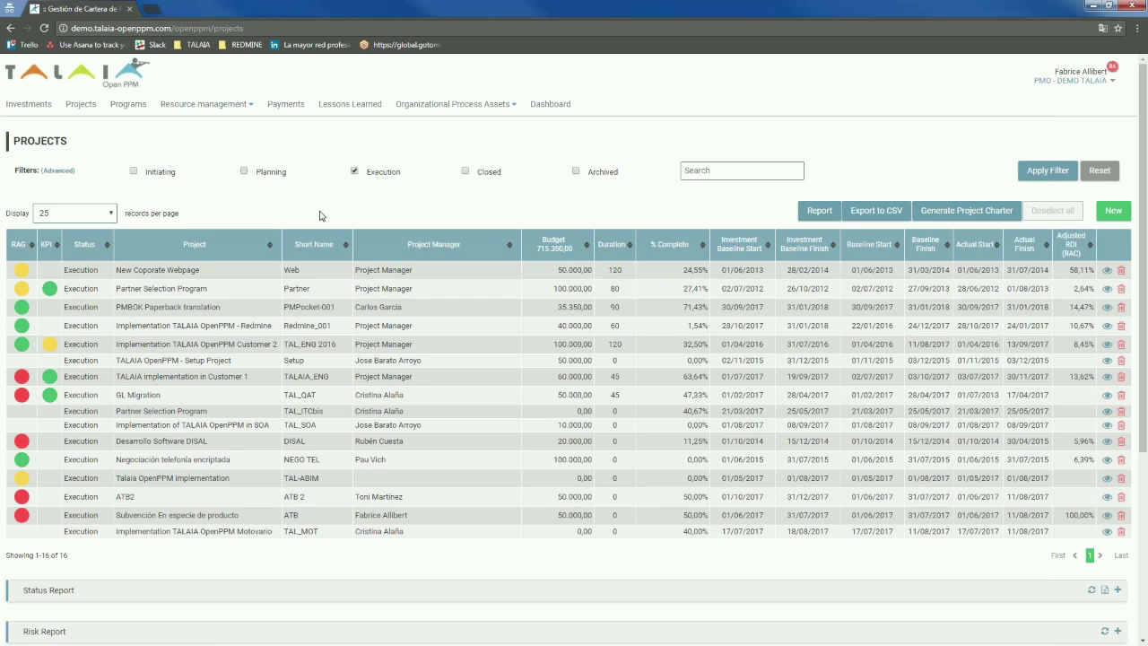
# Expand the Status Report for the filtered projects, review its status entries by type, and collapse it
pyautogui.scroll(-2, 323, 220)
pyautogui.click(107, 473)
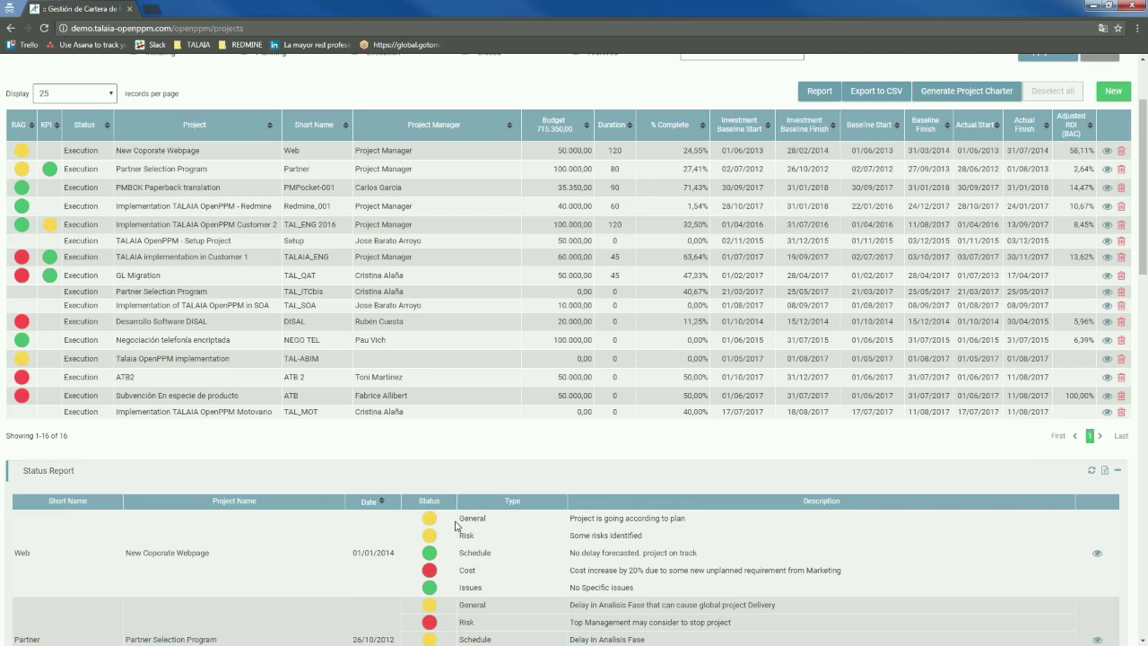
pyautogui.scroll(-1, 459, 522)
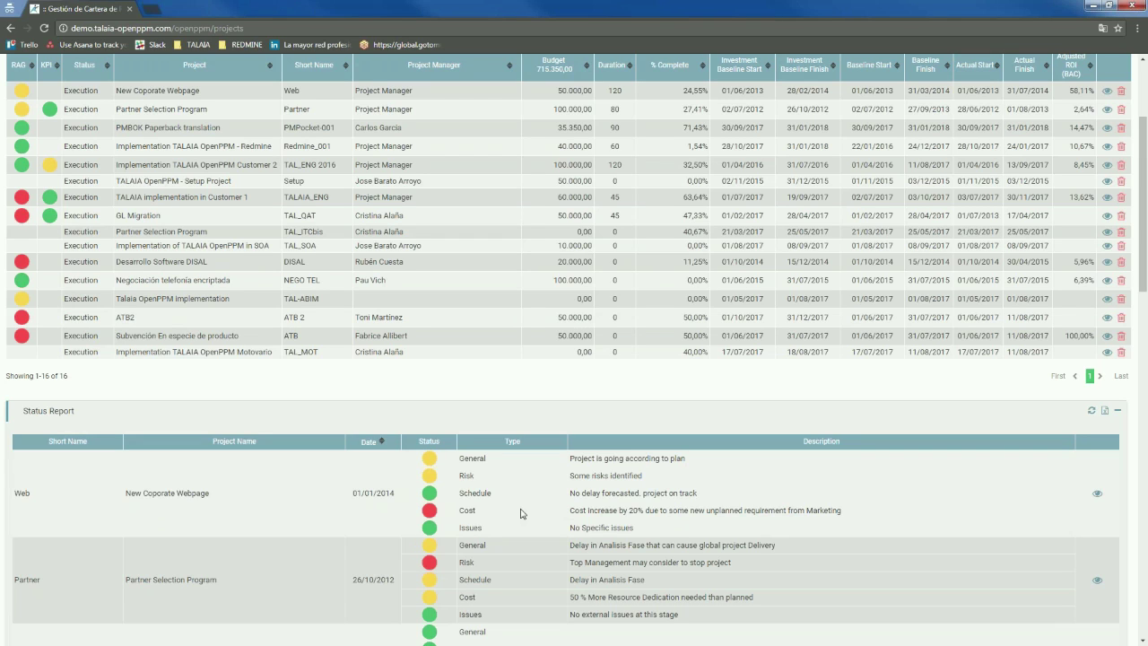
pyautogui.click(275, 409)
# Expand the Risk Report, review the risks and ratings listed per project, and collapse it
pyautogui.click(407, 451)
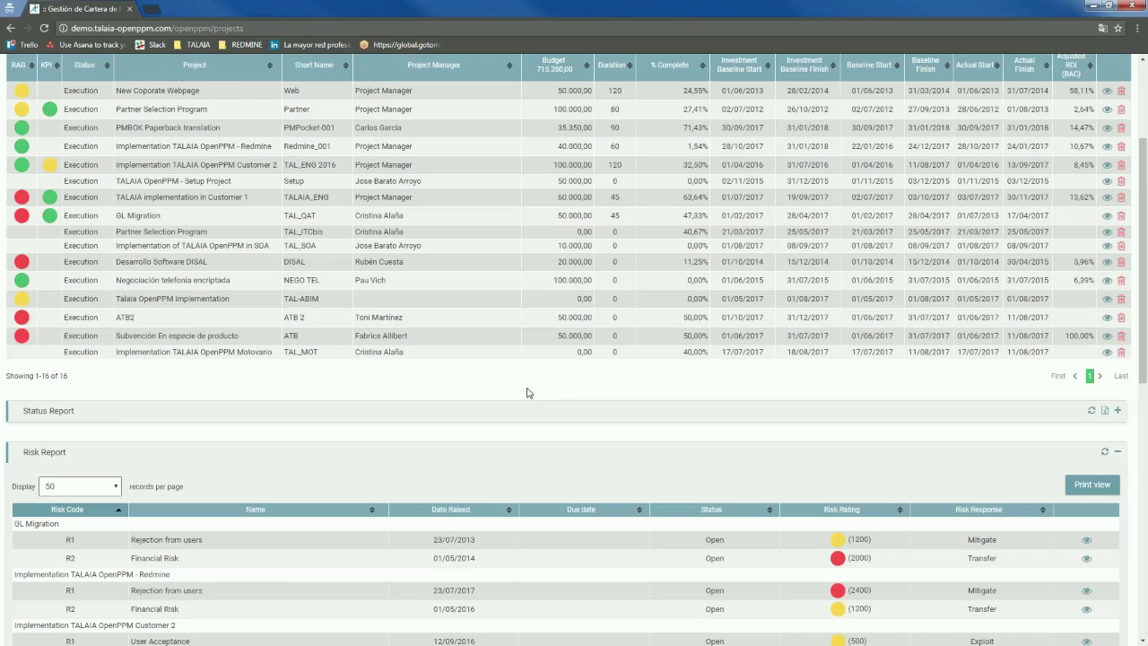
pyautogui.scroll(-1, 538, 349)
pyautogui.scroll(-2, 538, 349)
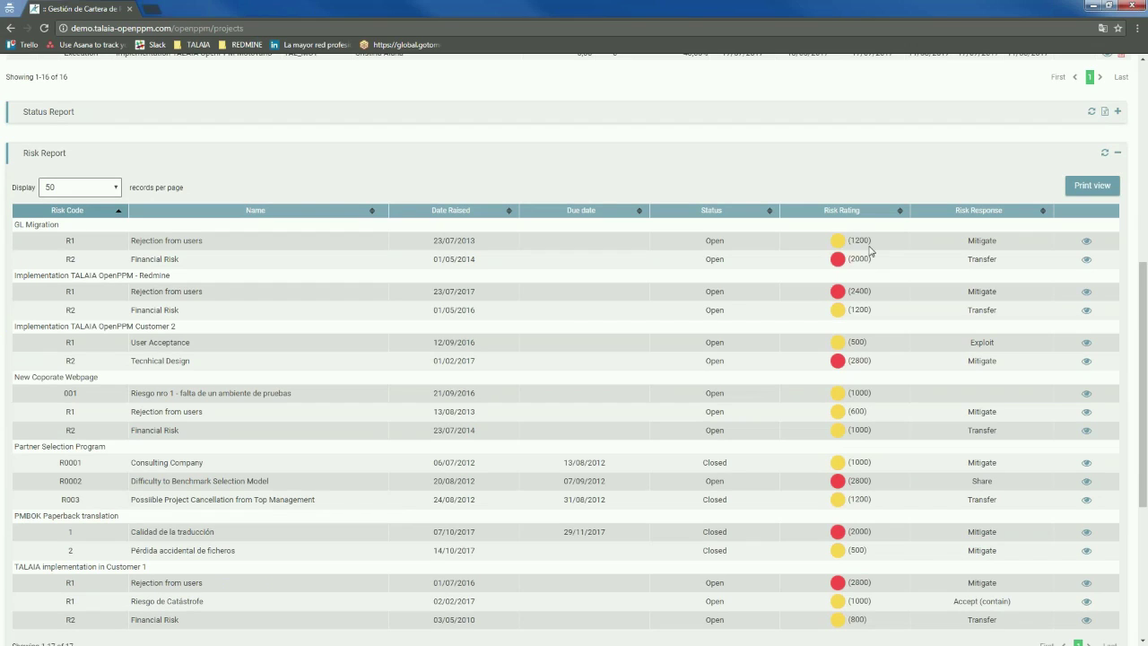
pyautogui.click(787, 154)
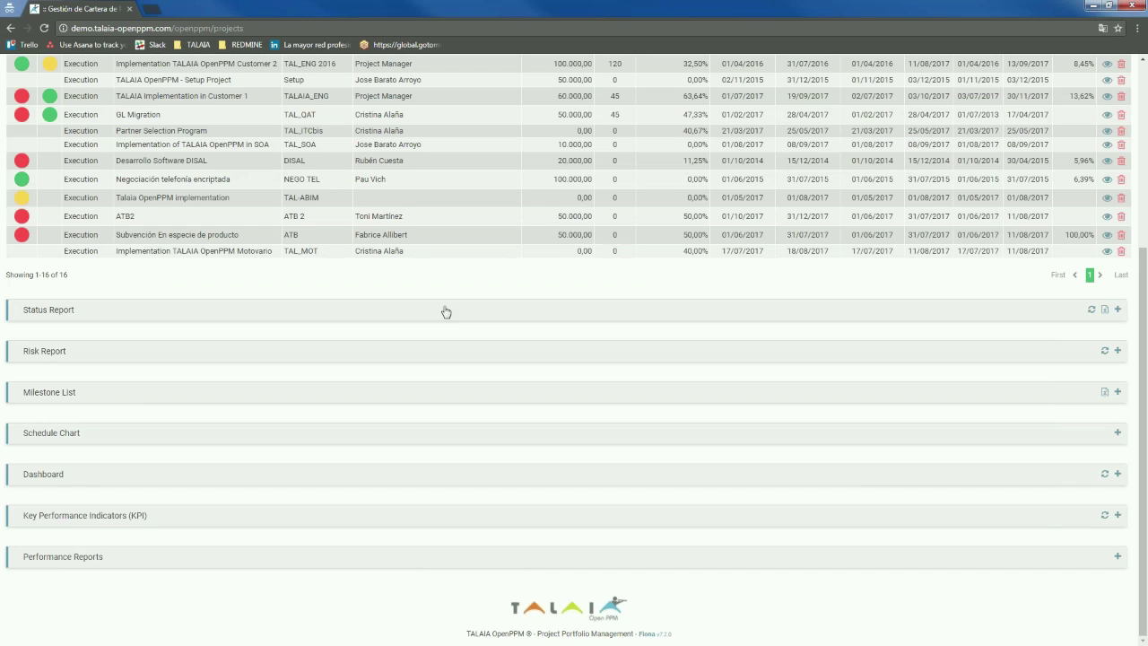
# Expand the Milestone List and set its date range from 08/08/2016 until 31/08/2017
pyautogui.click(281, 397)
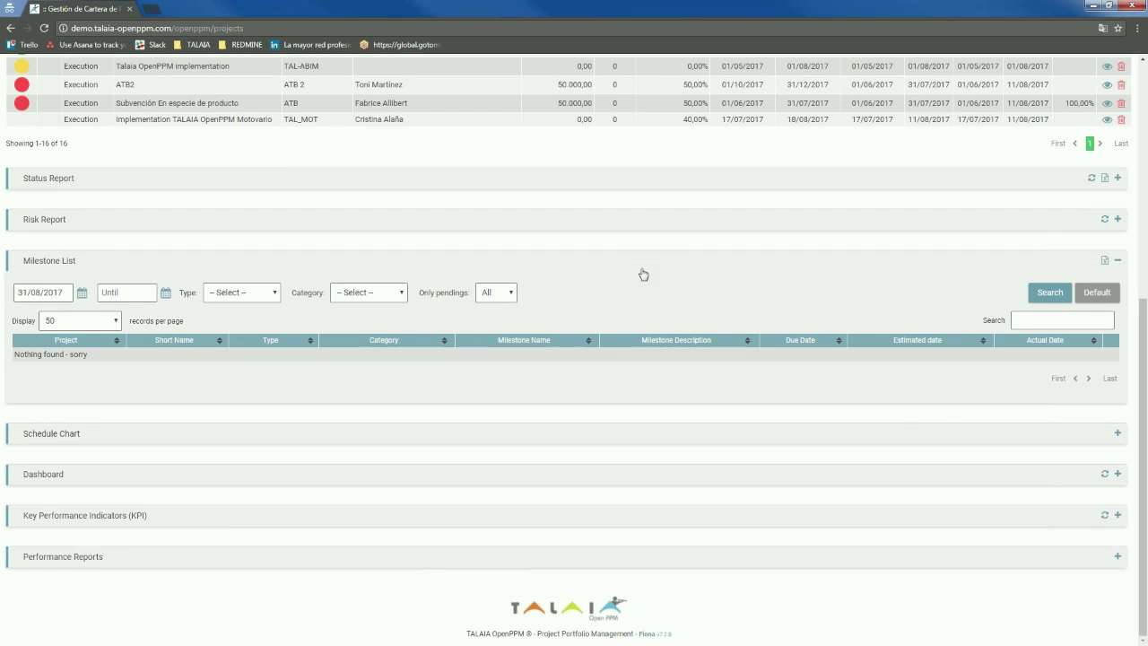
pyautogui.click(81, 294)
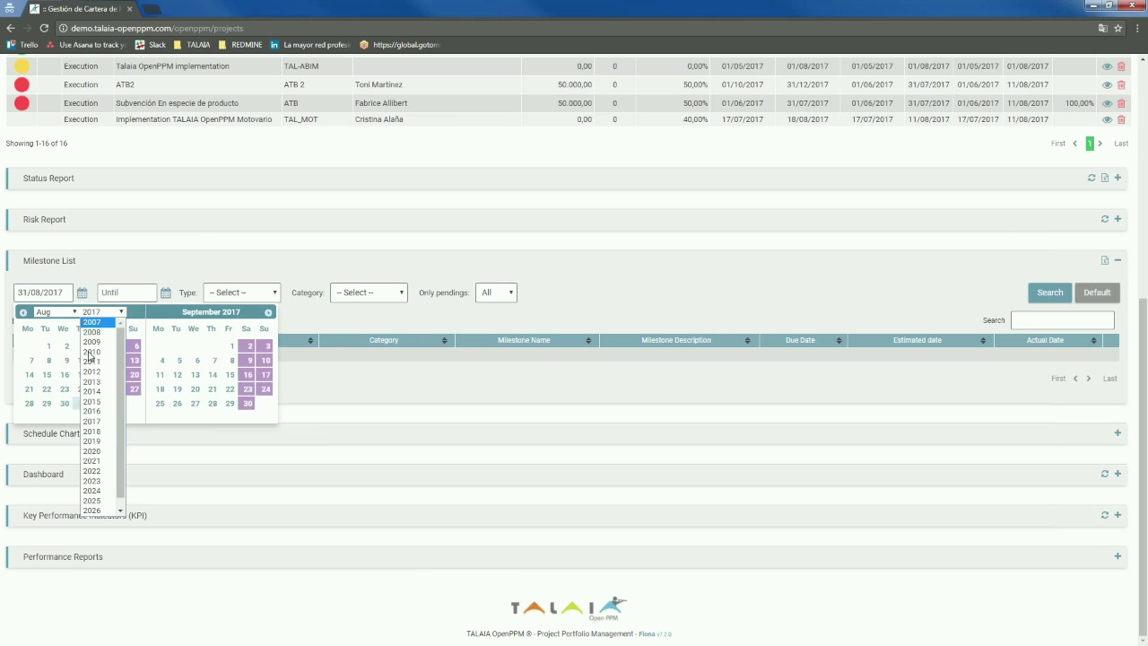
pyautogui.click(91, 411)
pyautogui.click(31, 360)
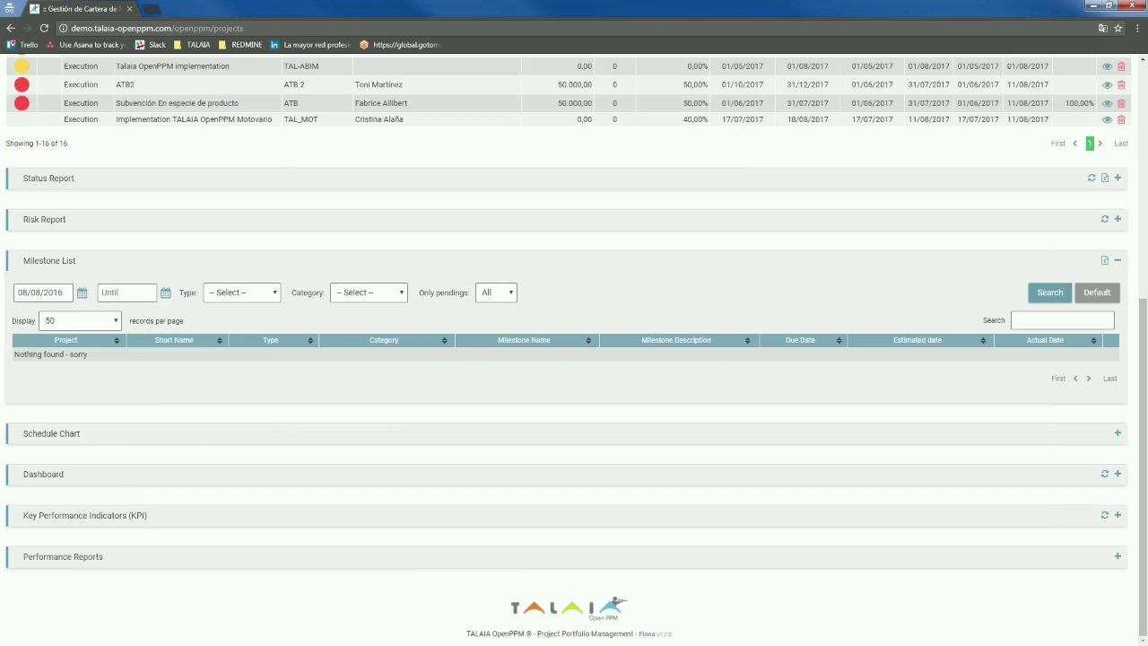
pyautogui.click(166, 293)
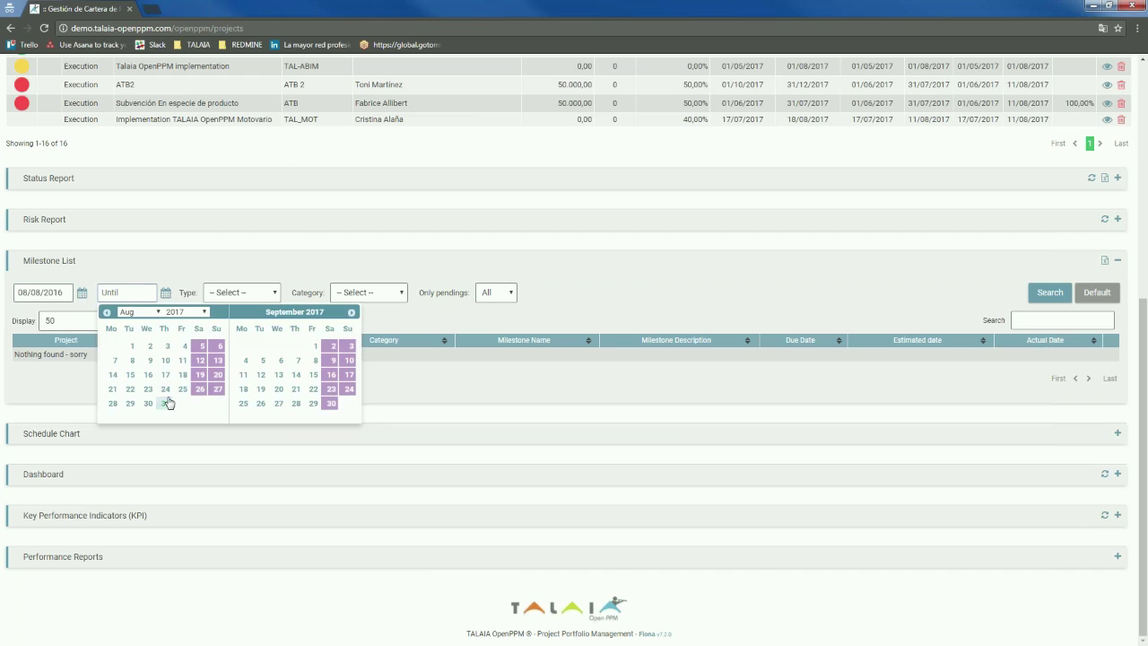
pyautogui.click(164, 402)
# Search the milestones of type Proyecto, review the list, and collapse the Milestone List
pyautogui.click(247, 291)
pyautogui.click(235, 384)
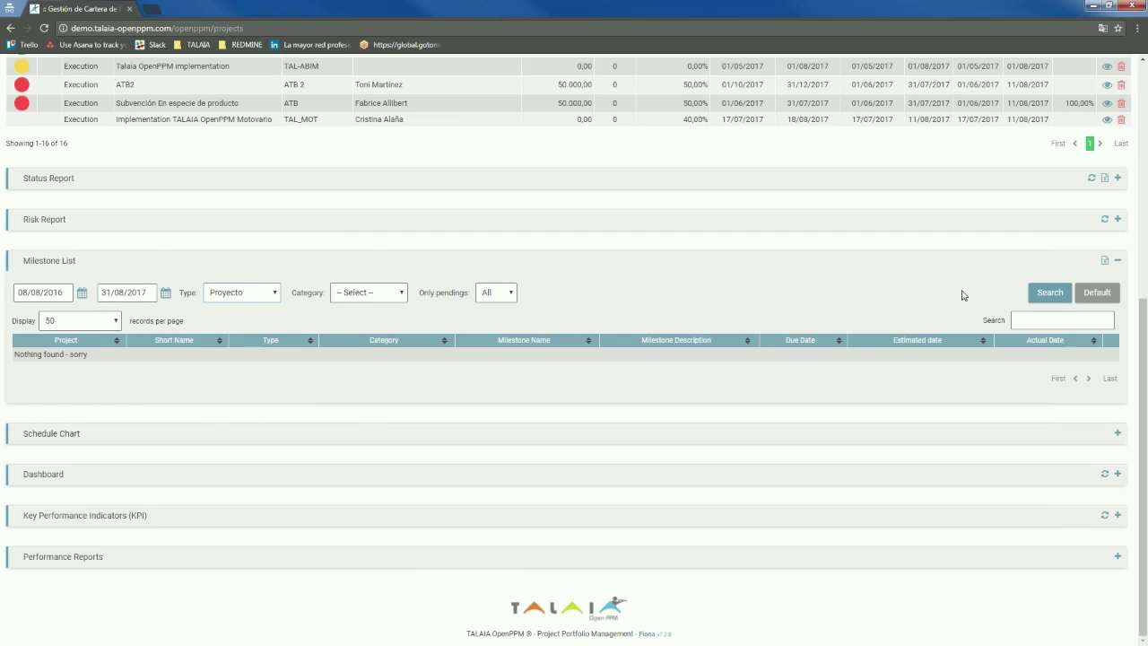
pyautogui.click(1031, 287)
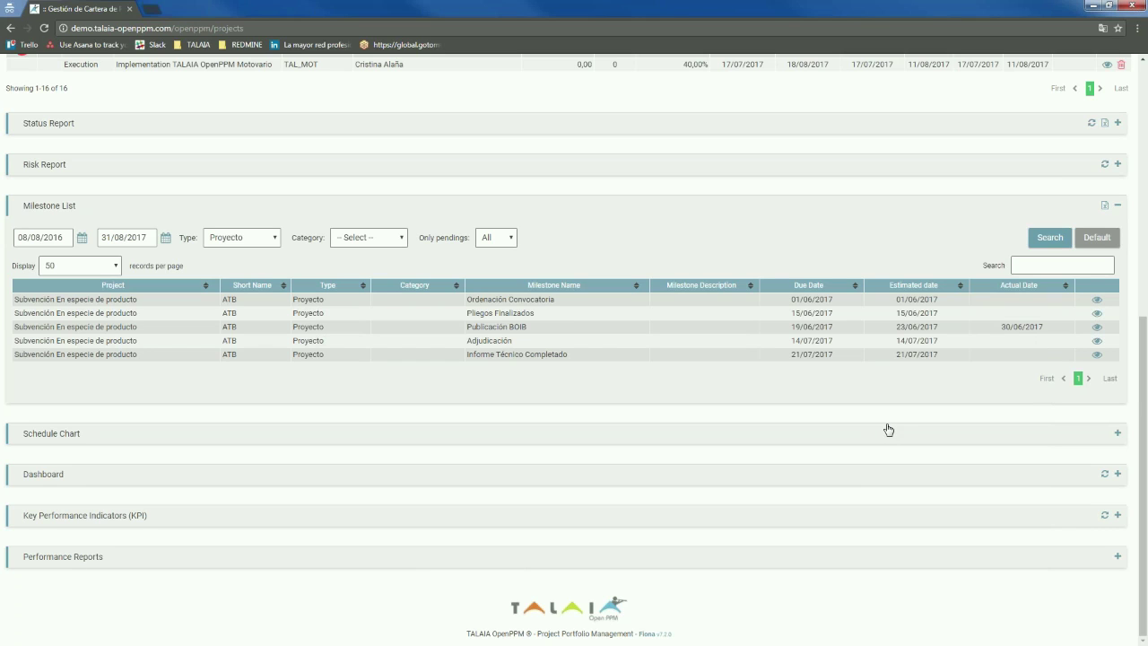
pyautogui.click(416, 210)
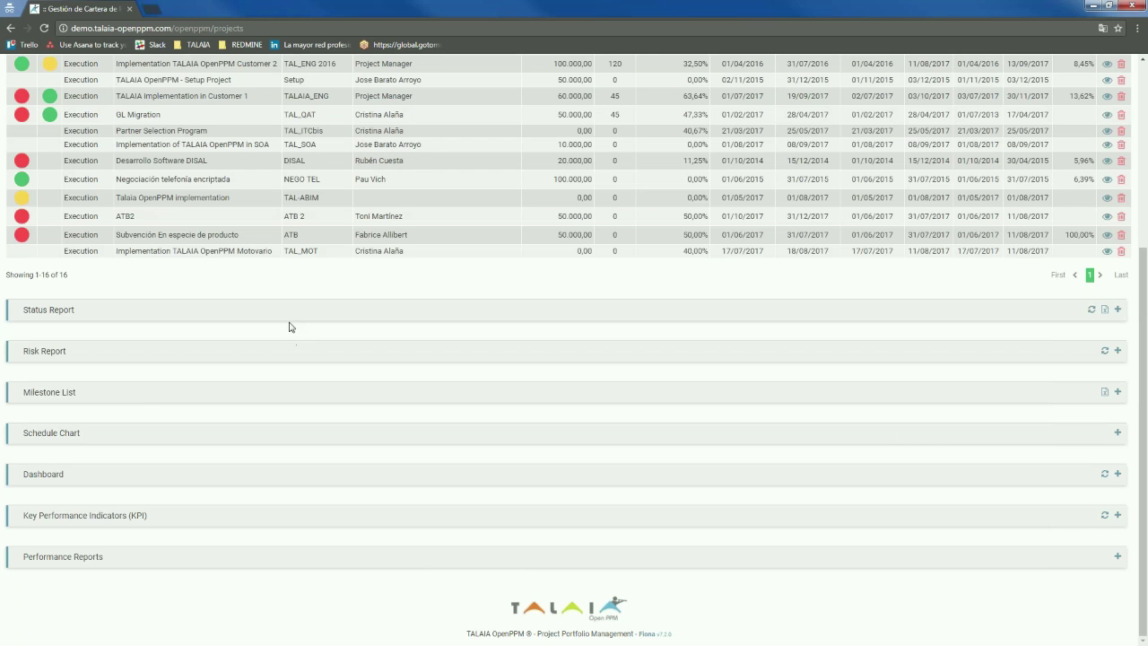
# Expand the Schedule Chart and zoom it out to its smallest scale to show several years of projects
pyautogui.click(366, 443)
pyautogui.scroll(-2, 507, 383)
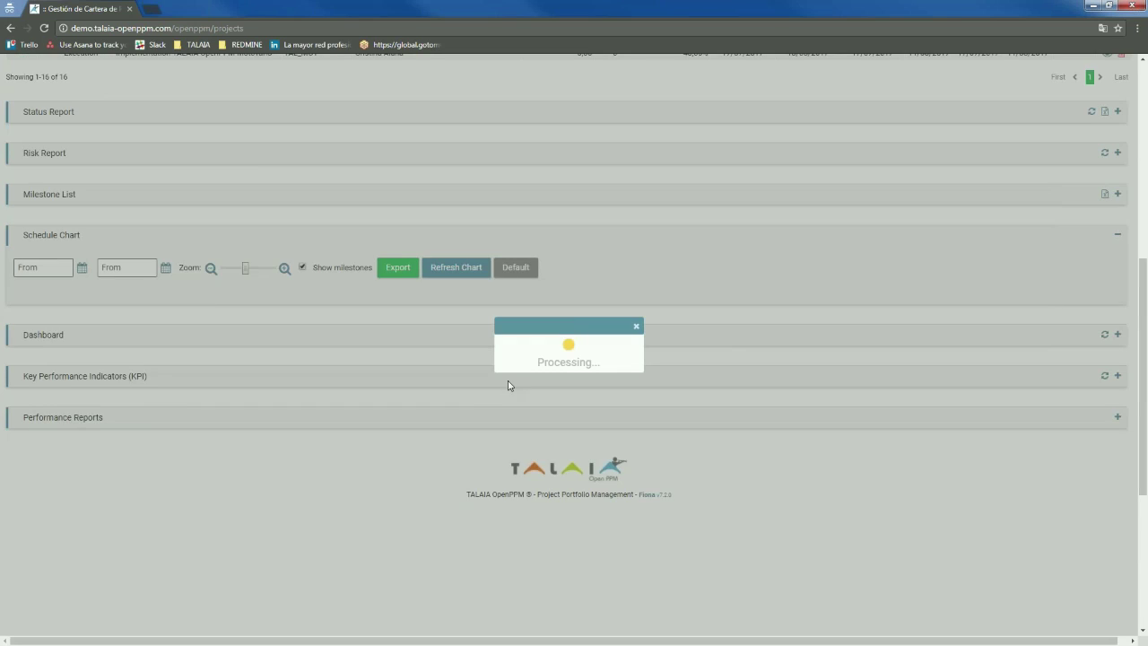
pyautogui.moveTo(248, 267); pyautogui.dragTo(224, 267)
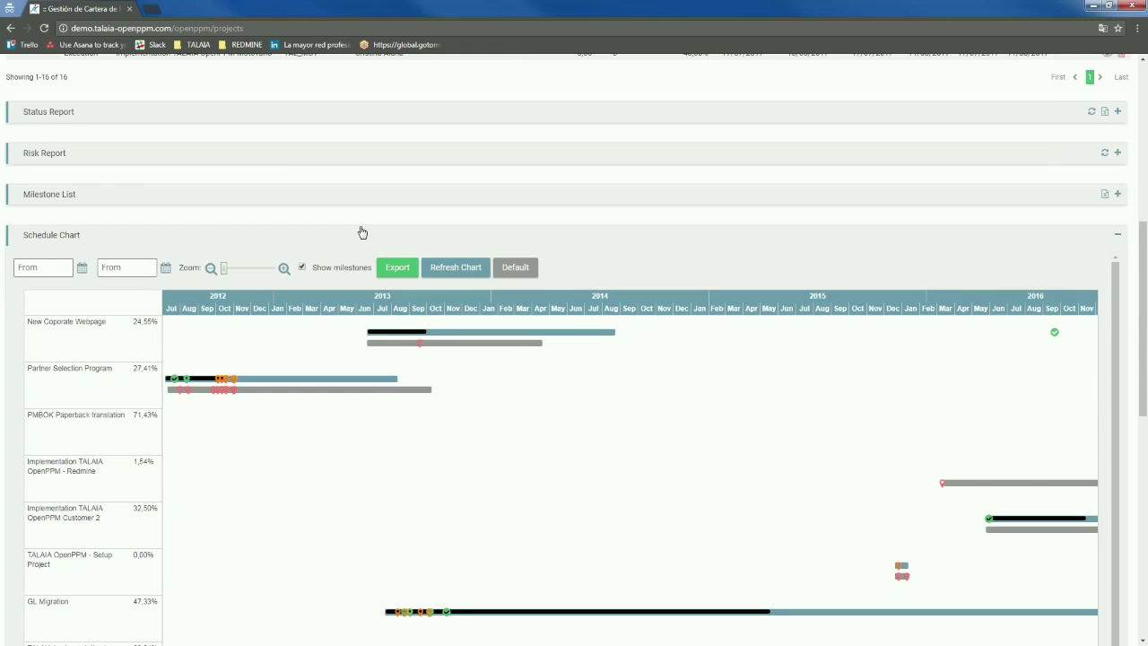
# Examine the planned and progress bars of New Coporate Webpage and the TALAIA OpenPPM - Setup Project milestones, then collapse the Schedule Chart
pyautogui.scroll(-1, 360, 230)
pyautogui.scroll(-1, 494, 225)
pyautogui.moveTo(495, 227)
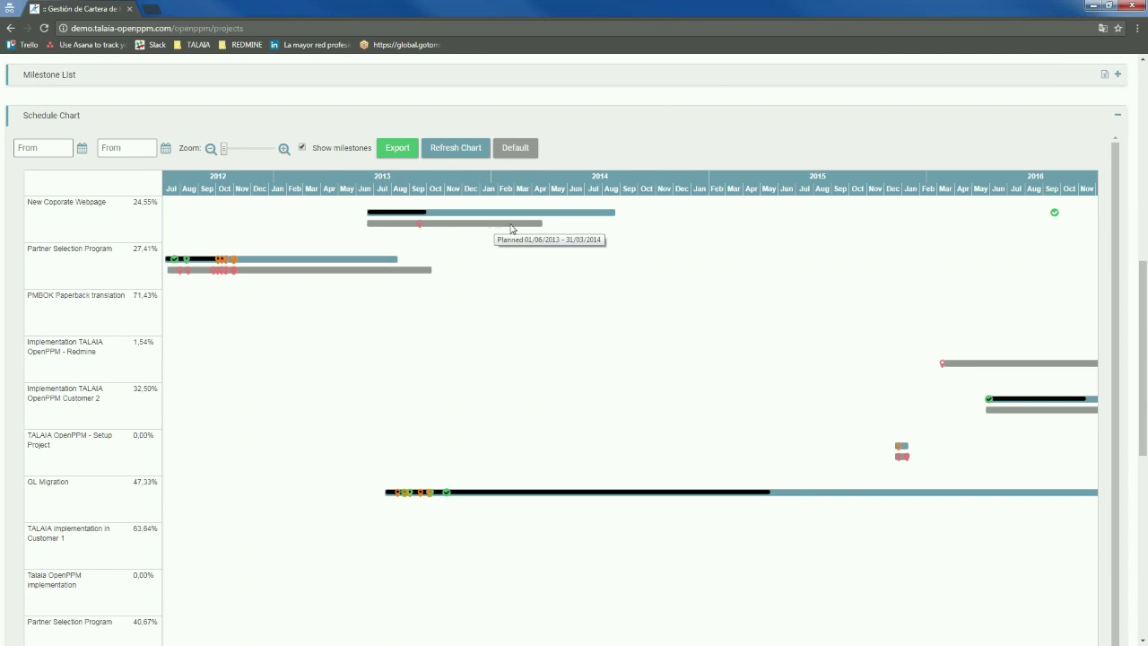
pyautogui.moveTo(538, 218)
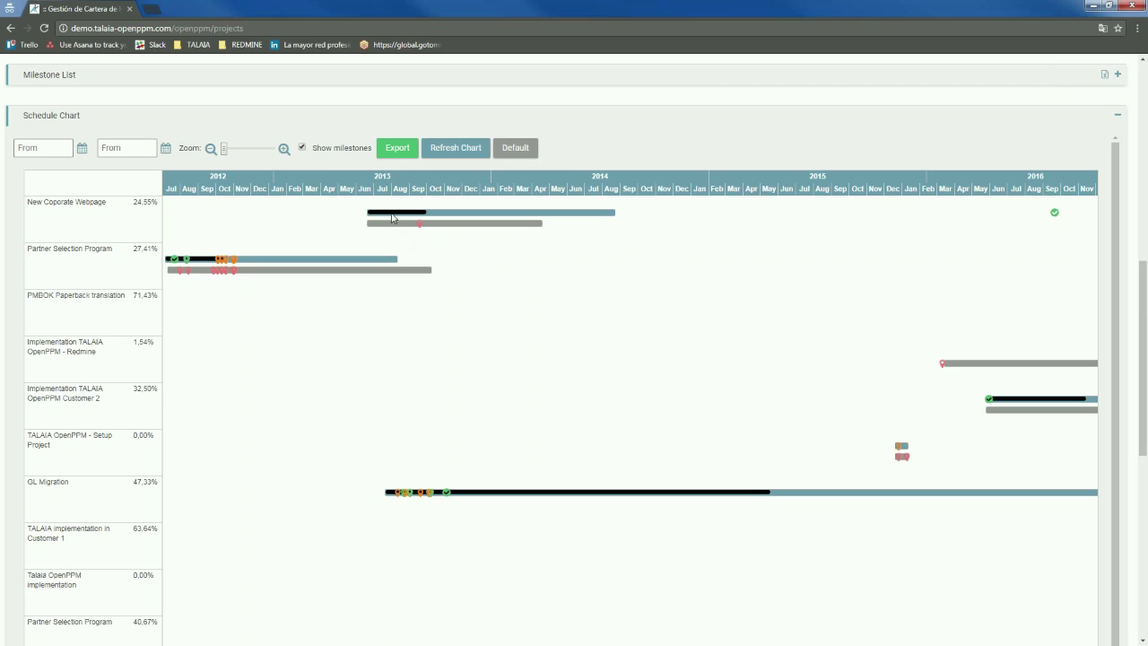
pyautogui.moveTo(392, 217)
pyautogui.moveTo(898, 456)
pyautogui.click(599, 117)
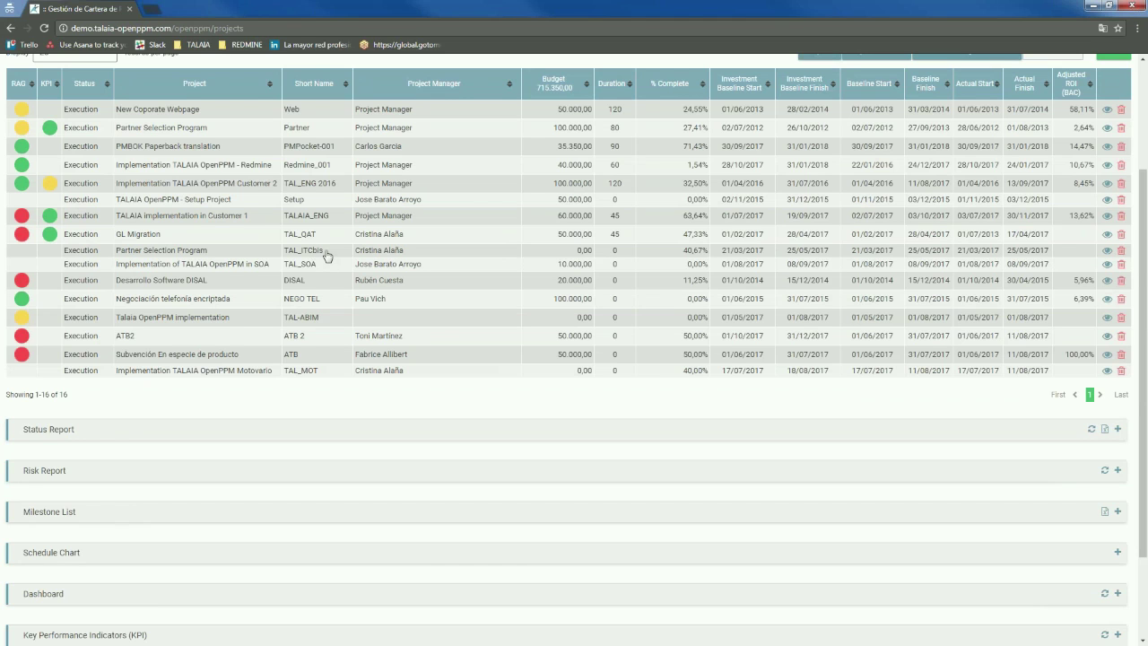
# Open the project Implementation TALAIA OpenPPM Customer 2 from the project list
pyautogui.doubleClick(230, 185)
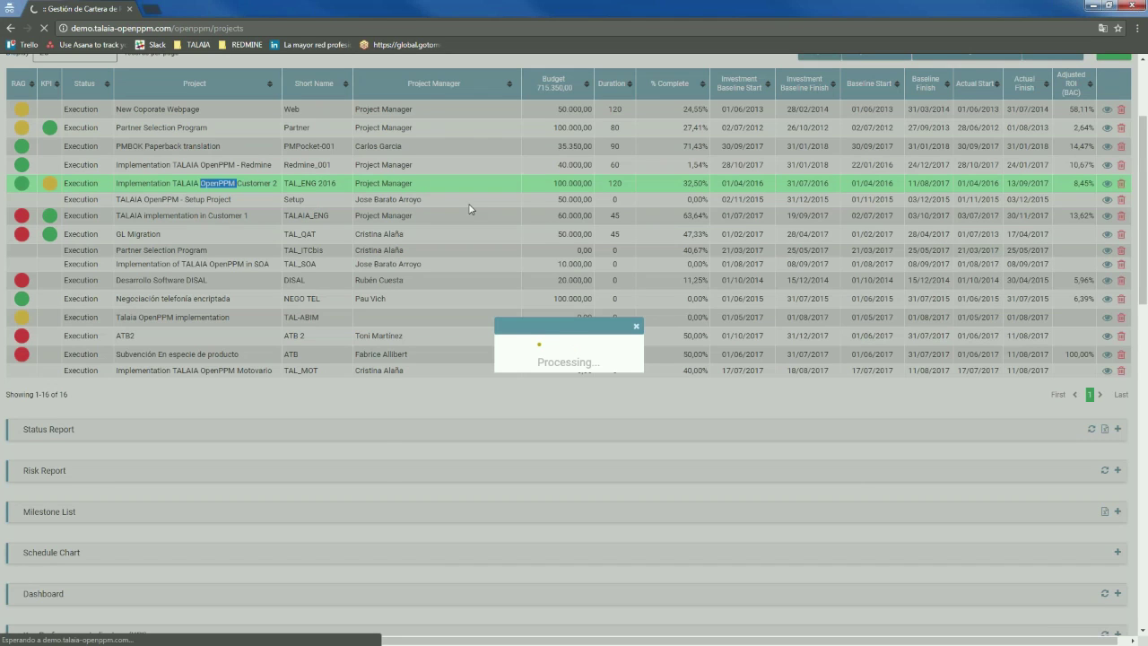